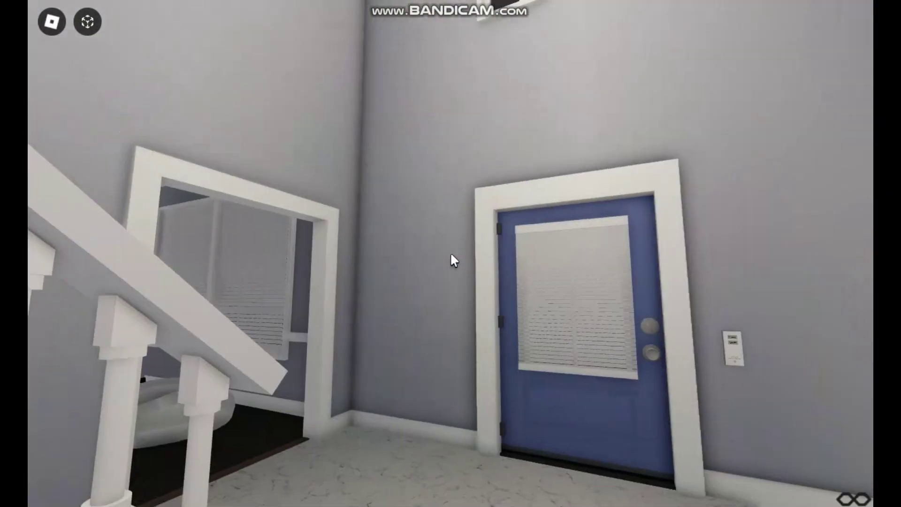
Open the front door and walk out along the stone path toward the mailbox.
key("w")
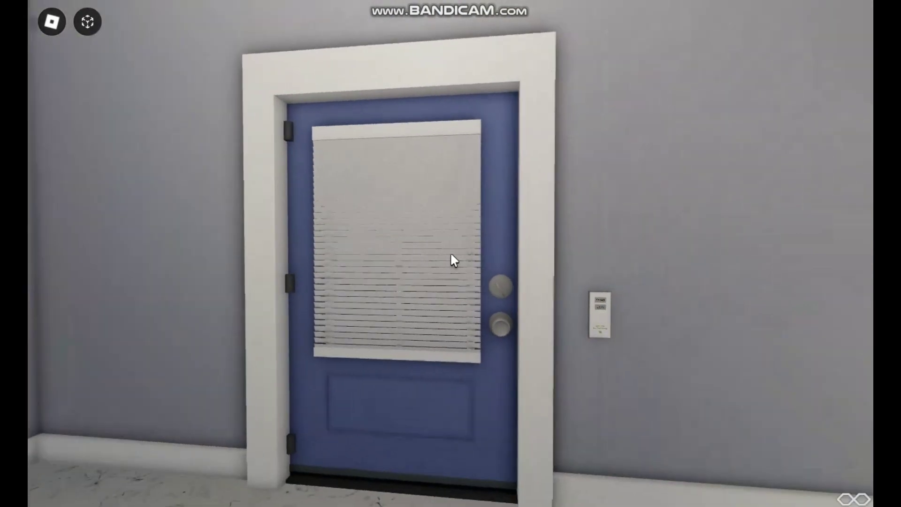
key("w")
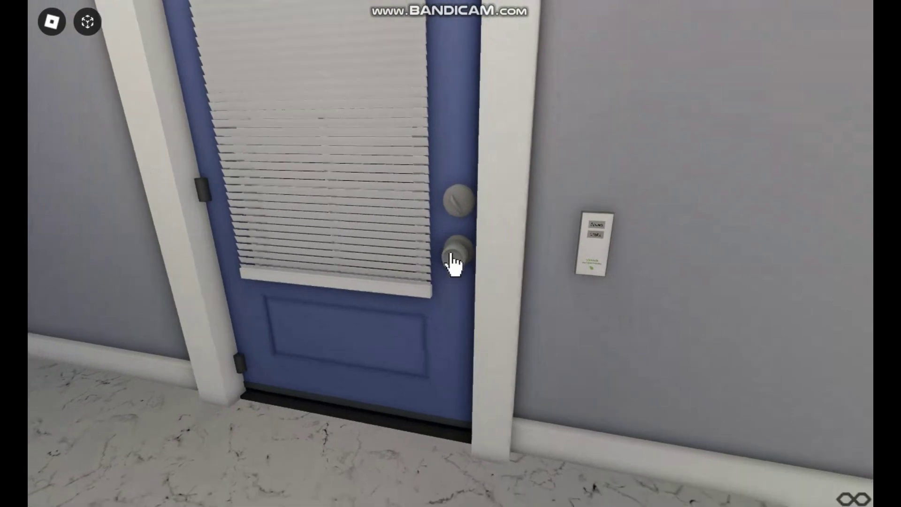
left_click(453, 262)
key("w")
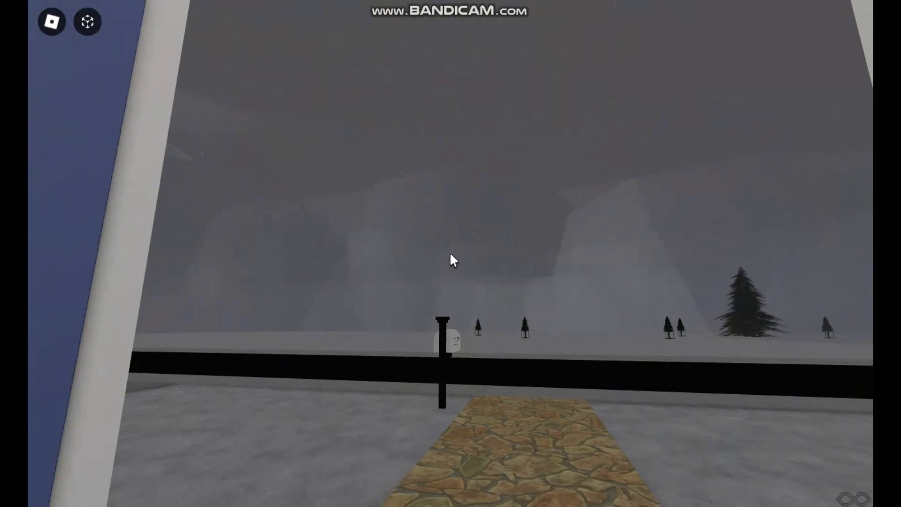
key("w")
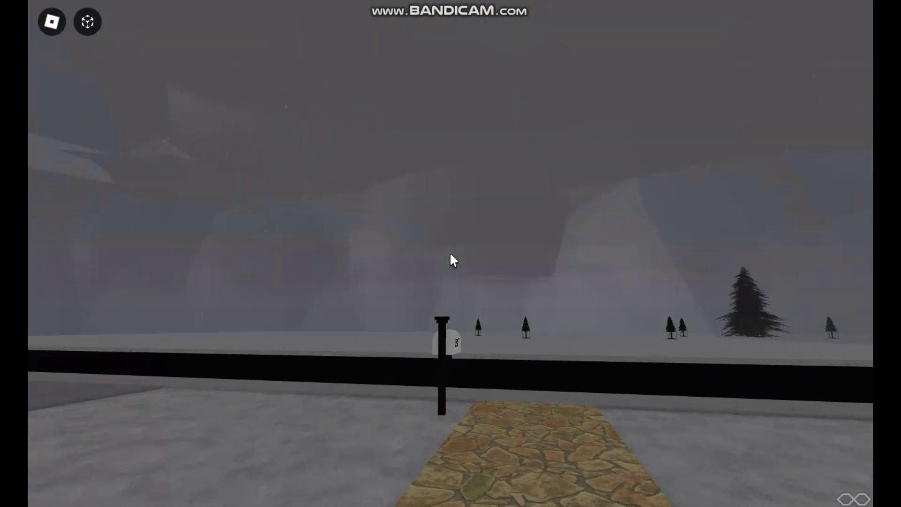
key("w")
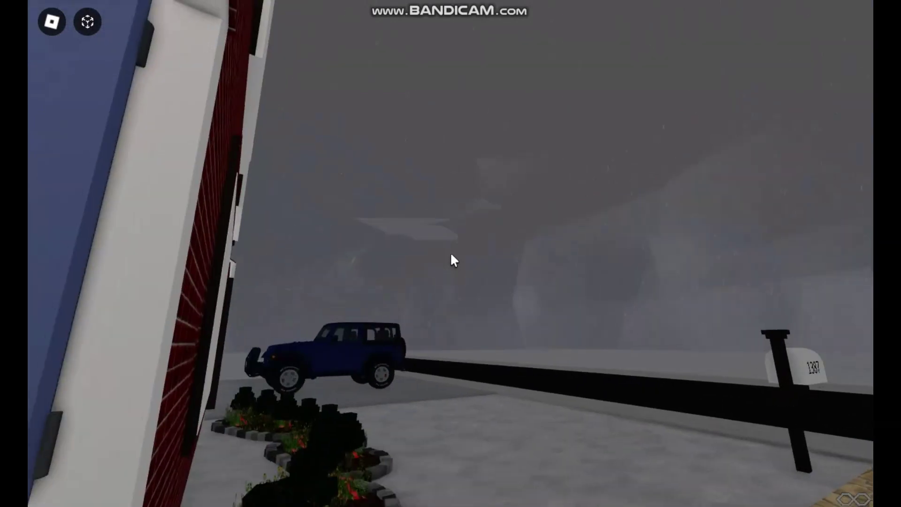
Look around at the sleet-covered road, pine trees, flower beds, house wall and jeep.
key("Right")
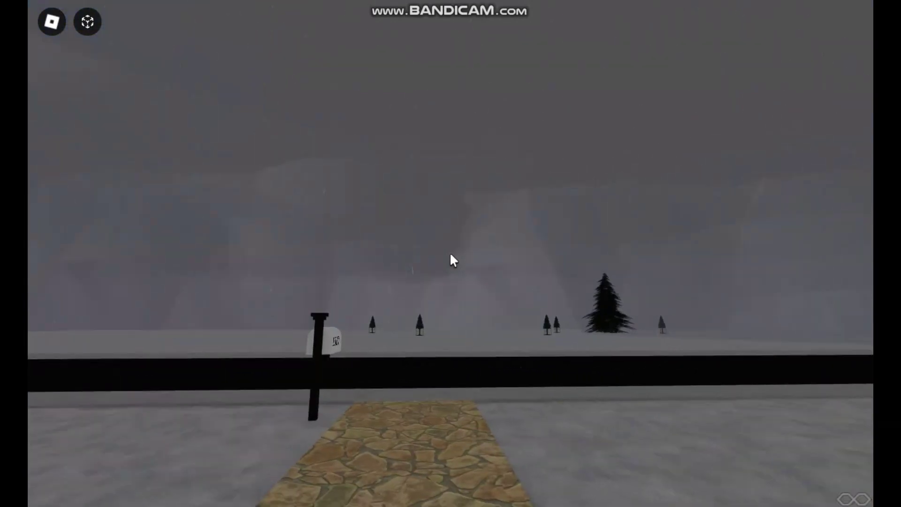
key("Right")
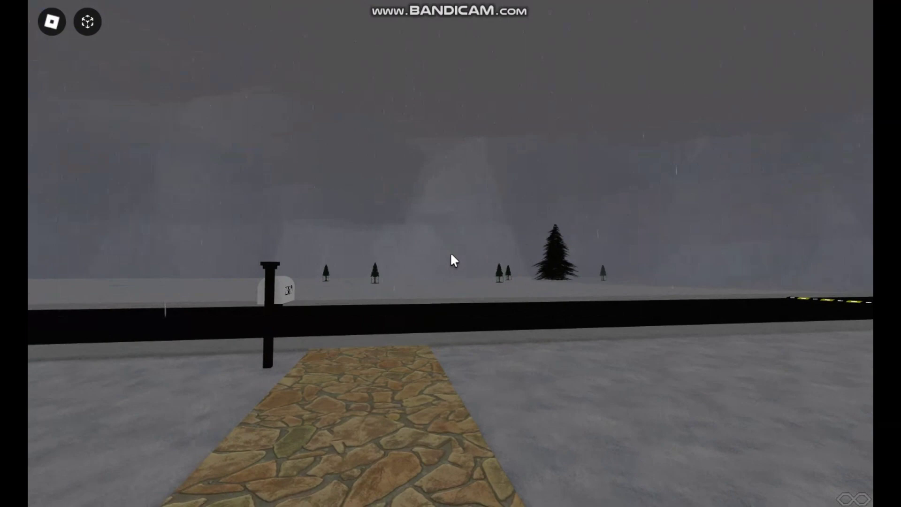
key("Left")
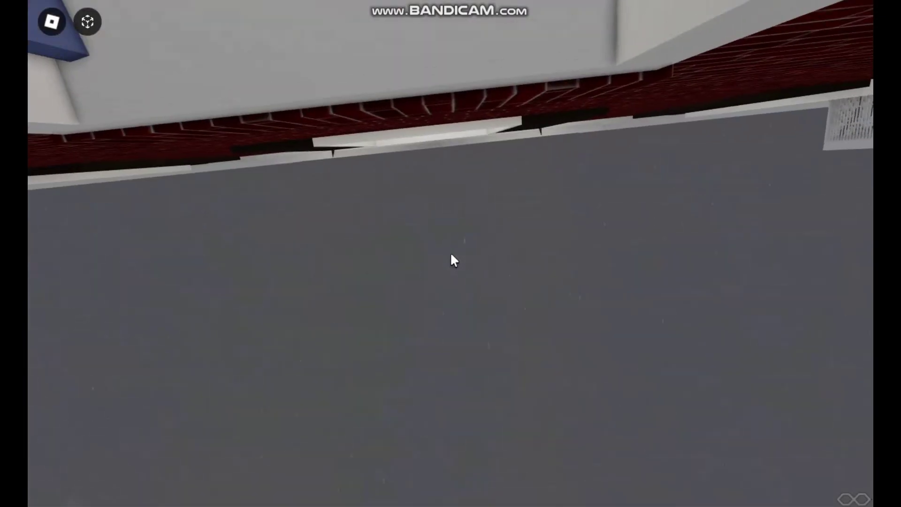
key("Right")
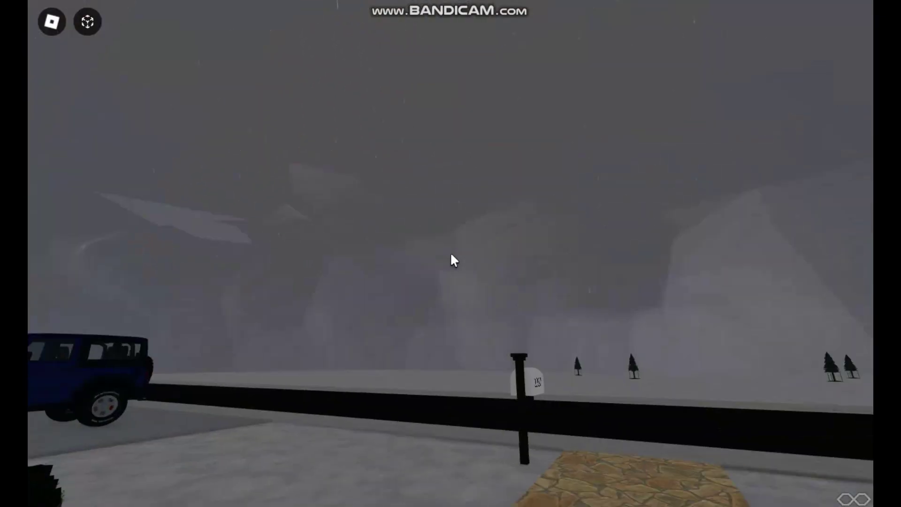
key("Right")
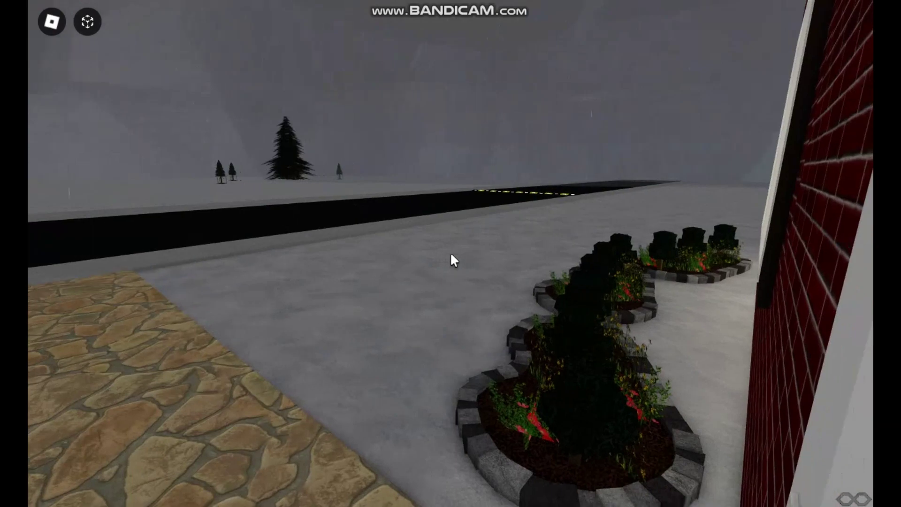
key("Left")
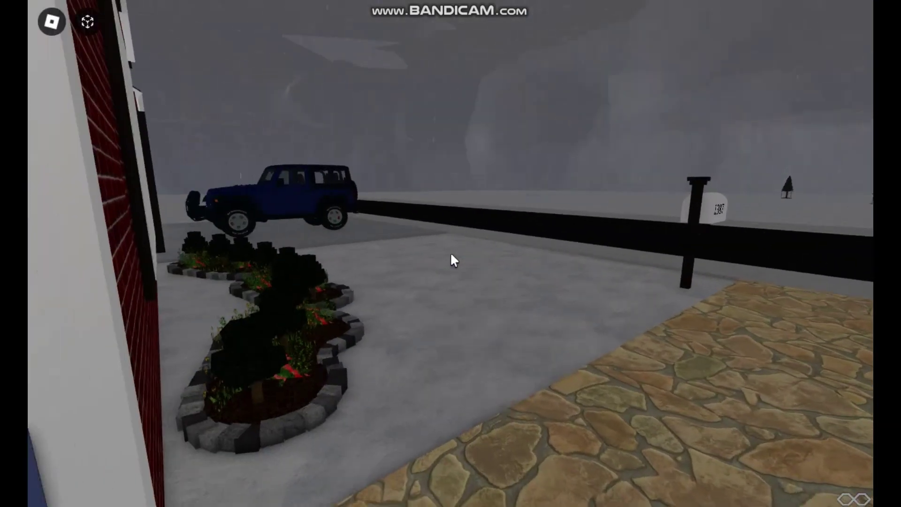
key("Right")
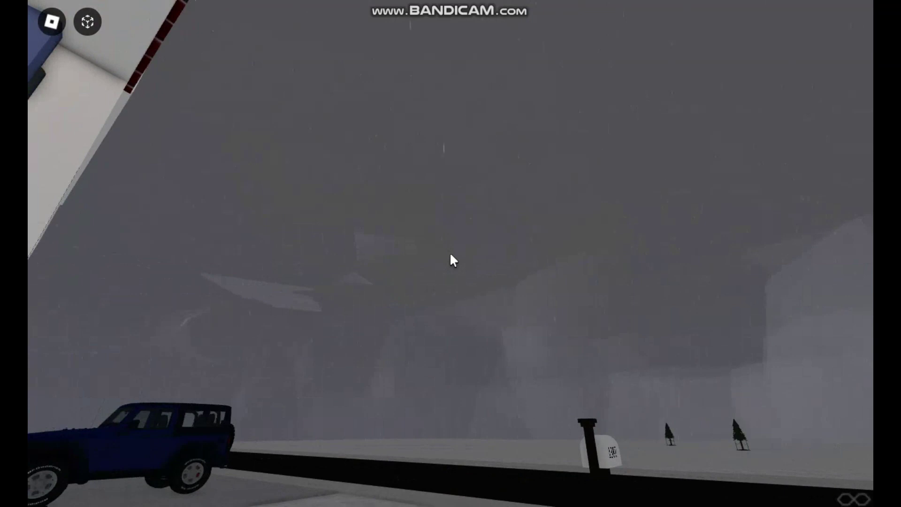
Return to the entry hall, then reopen the front door and walk onto the stone path.
key("w")
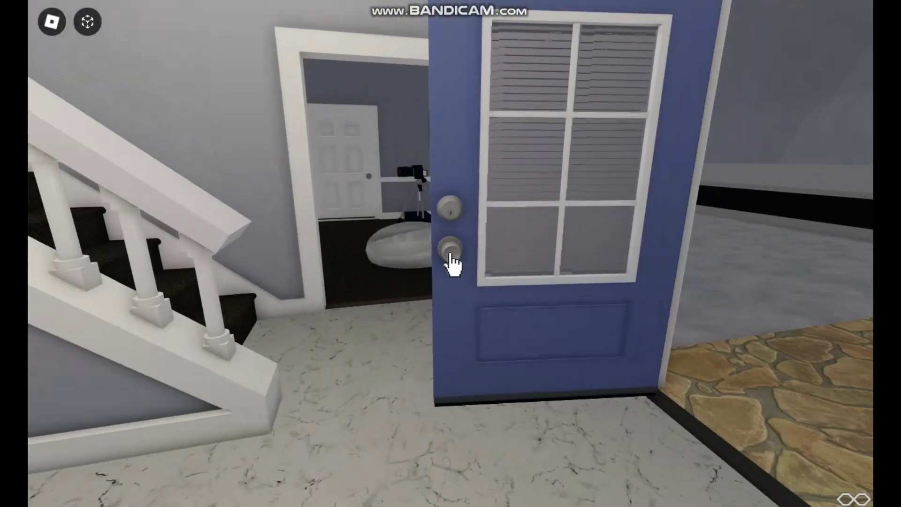
scroll(451, 261, "down", 5)
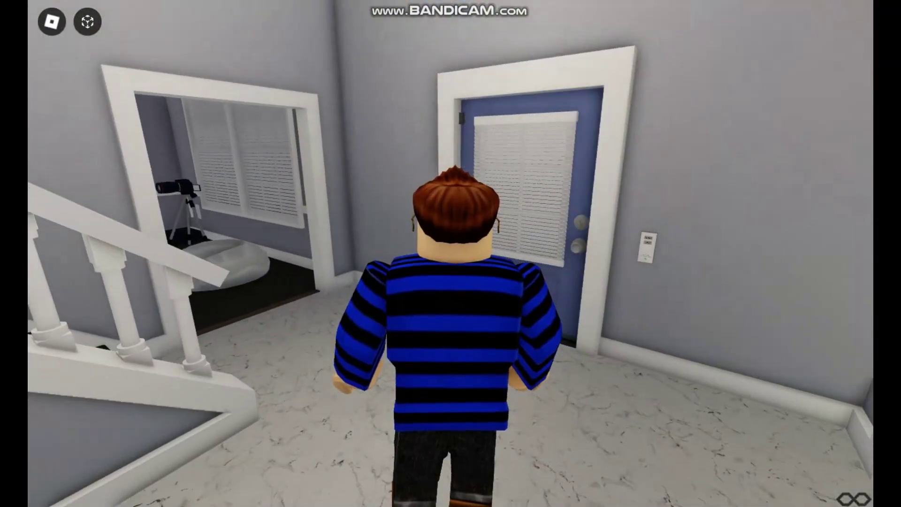
key("alt+Tab")
key("alt+Tab")
scroll(652, 101, "up", 5)
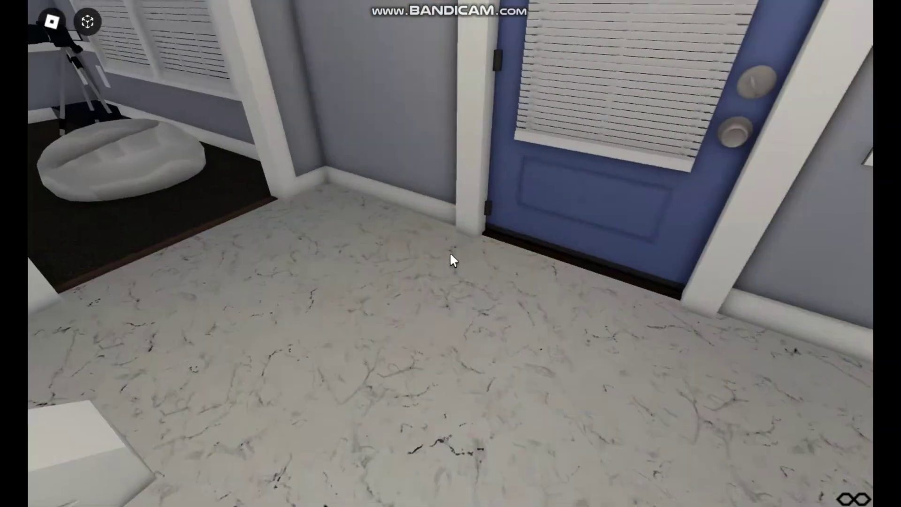
key("w")
left_click(452, 261)
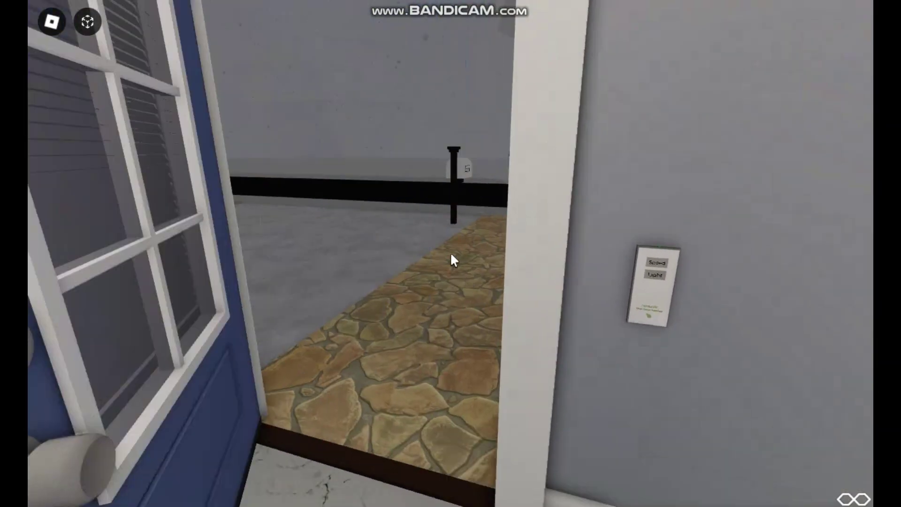
key("w")
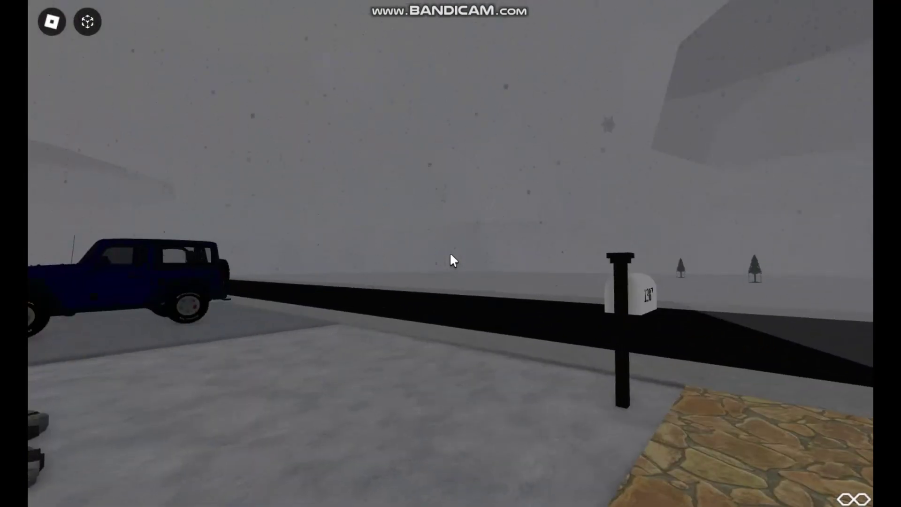
Walk inside, down the hallway through the cat's room, and open the back door.
key("w")
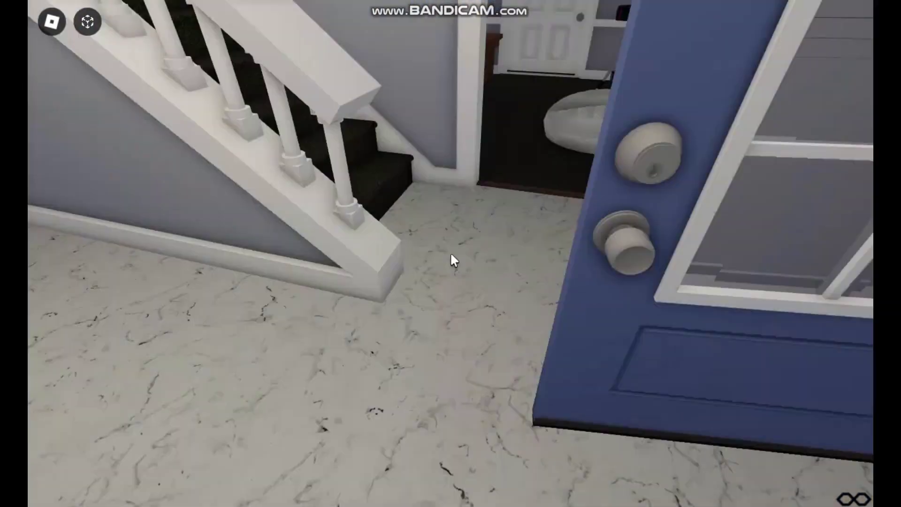
key("w")
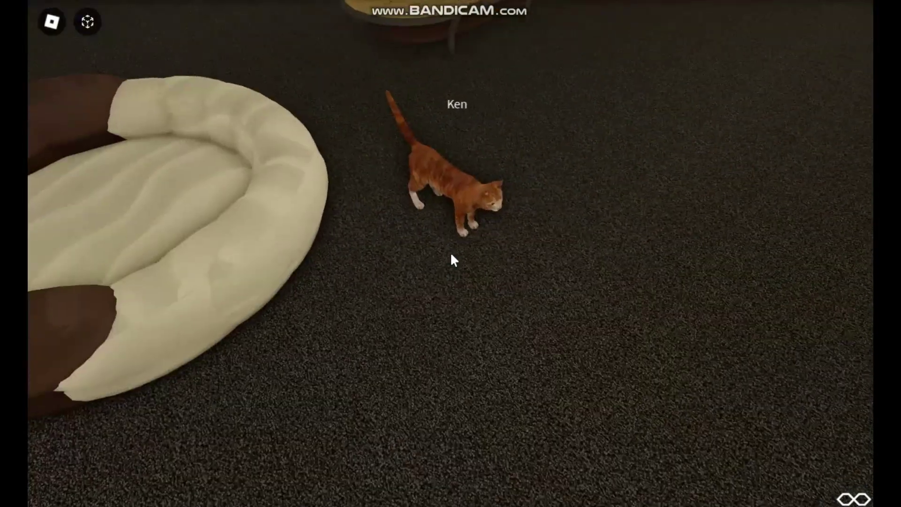
key("w")
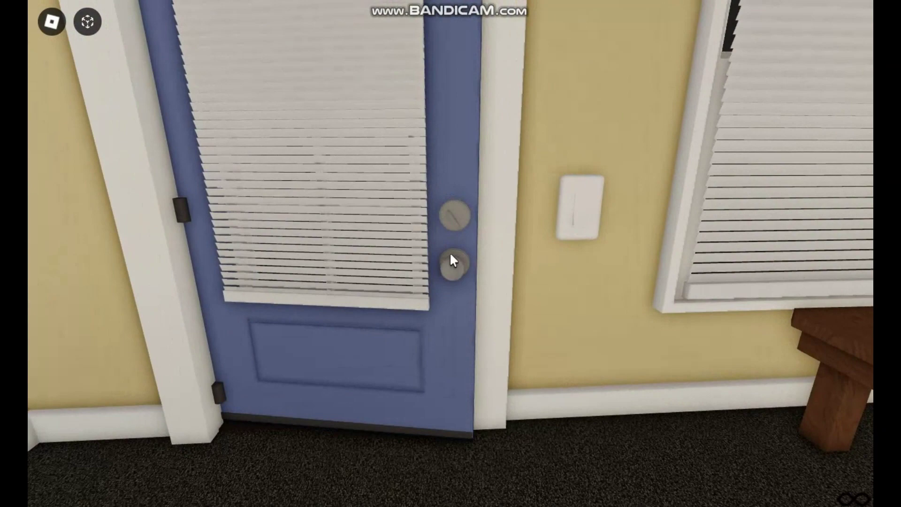
left_click(453, 261)
Walk into the backyard to view the shed and the small grey house.
key("w")
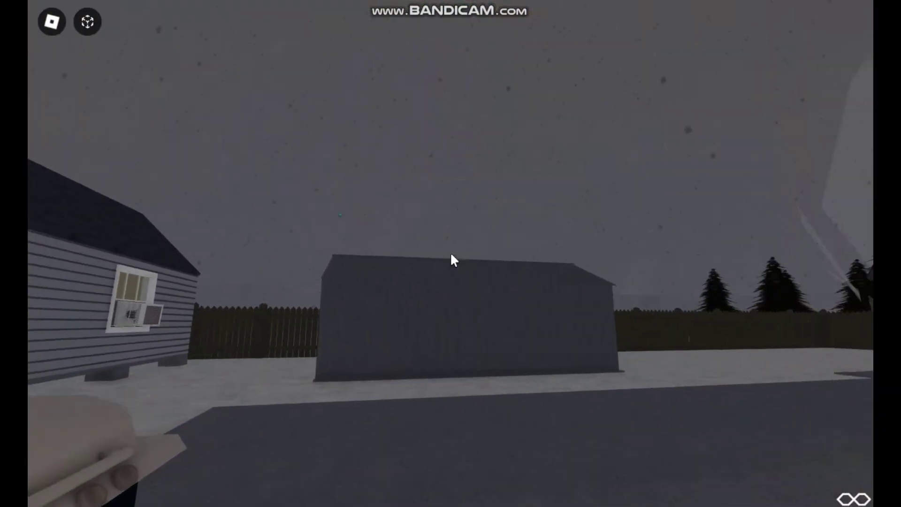
key("w")
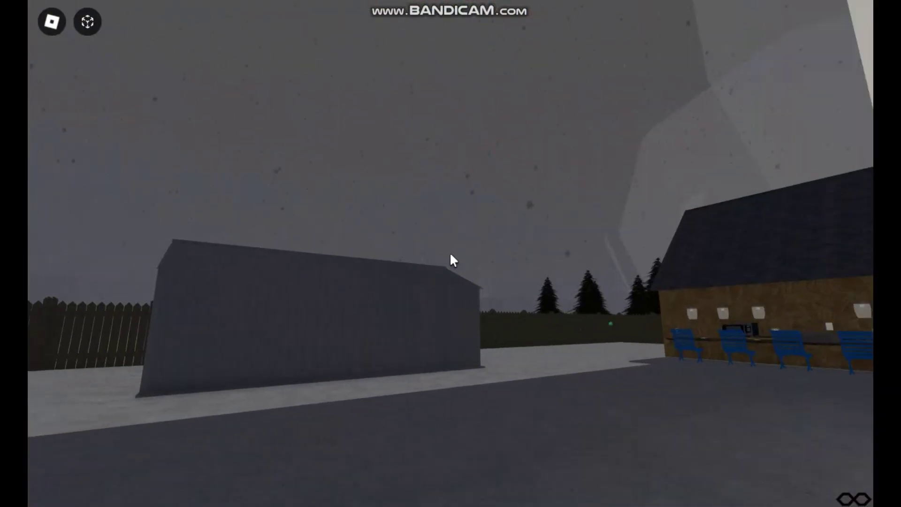
key("a")
key("a")
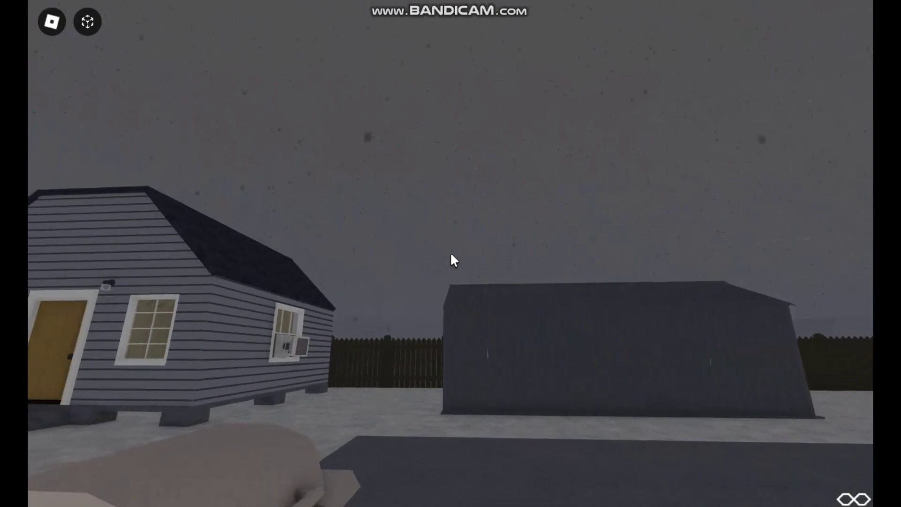
key("a")
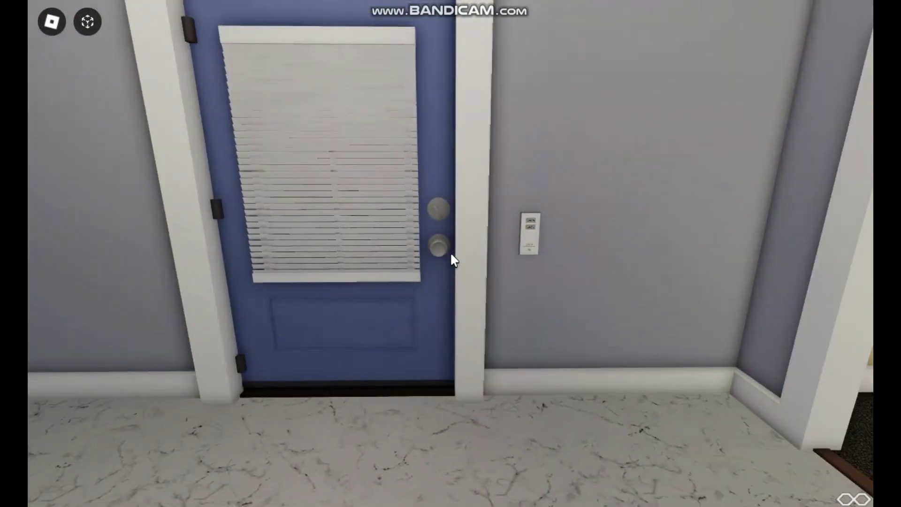
scroll(453, 260, "down", 3)
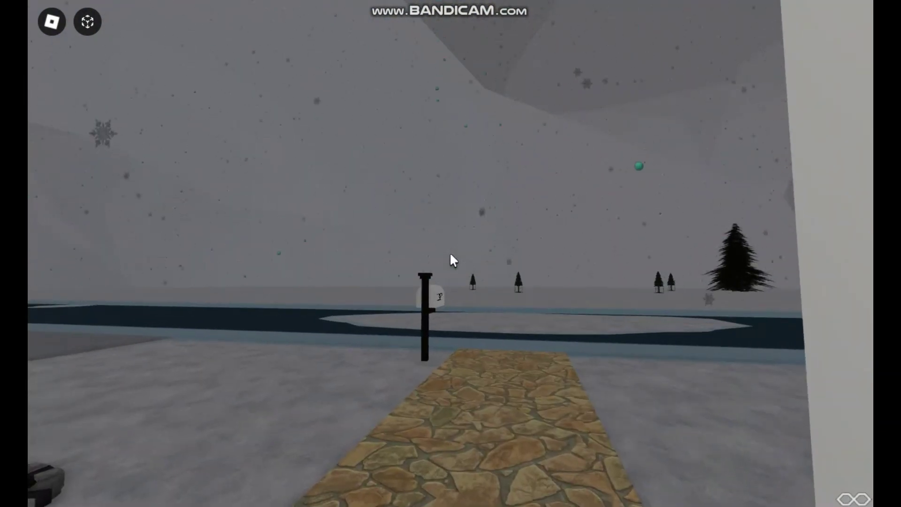
Walk toward the mailbox, then from the stairs through the living room to the blue door.
key("w")
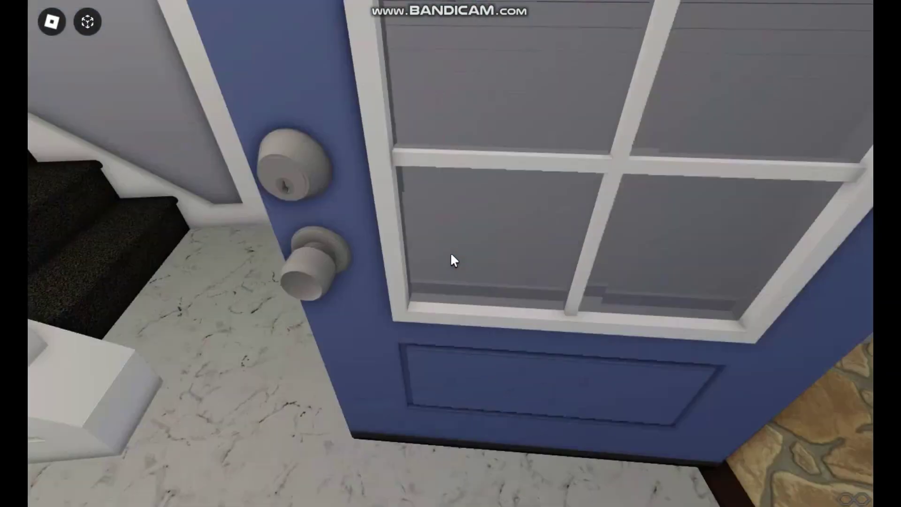
key("w")
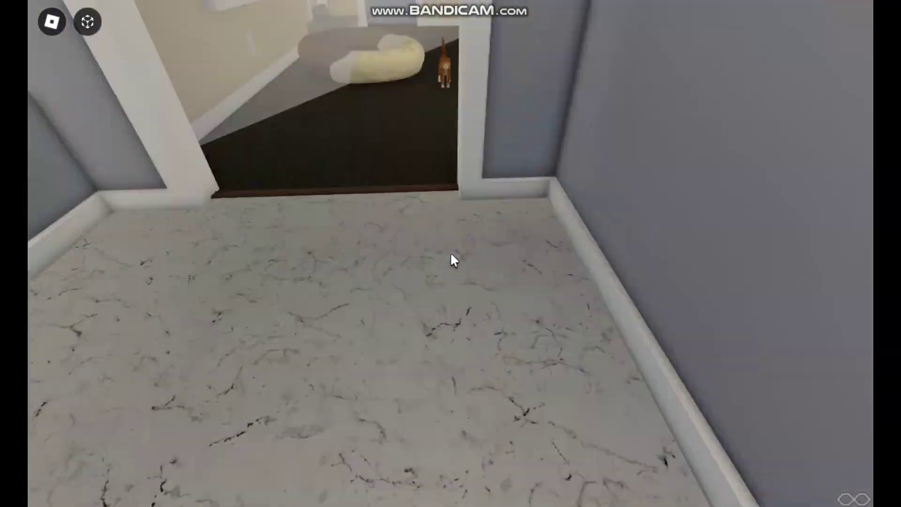
key("w")
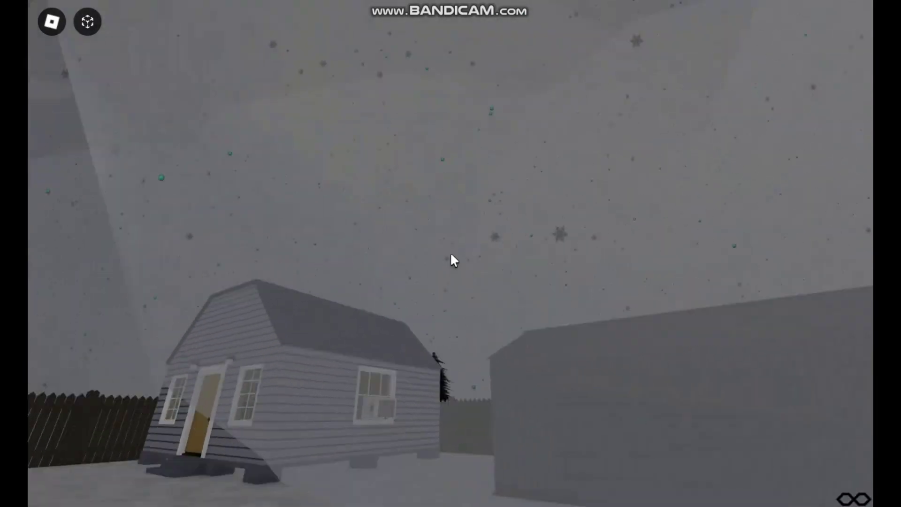
Walk past the brick building and ramp, then re-enter through the blue door.
key("w")
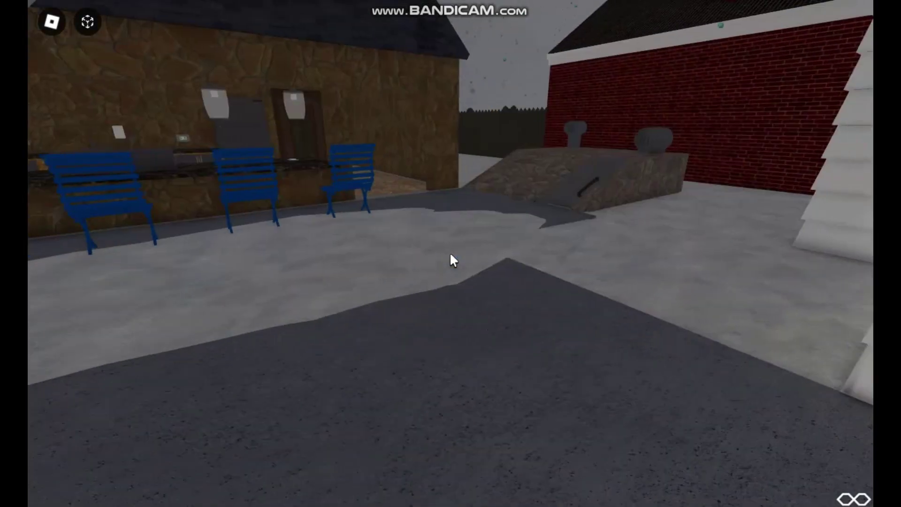
key("w")
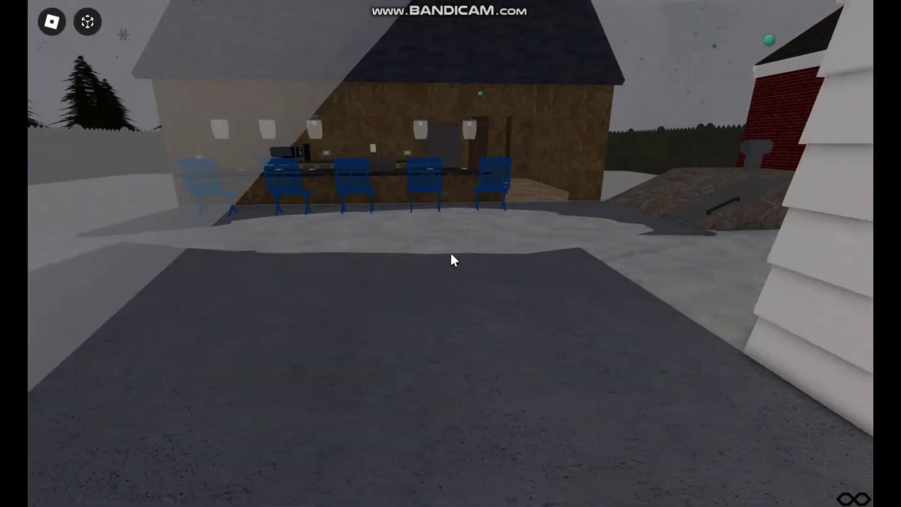
key("w")
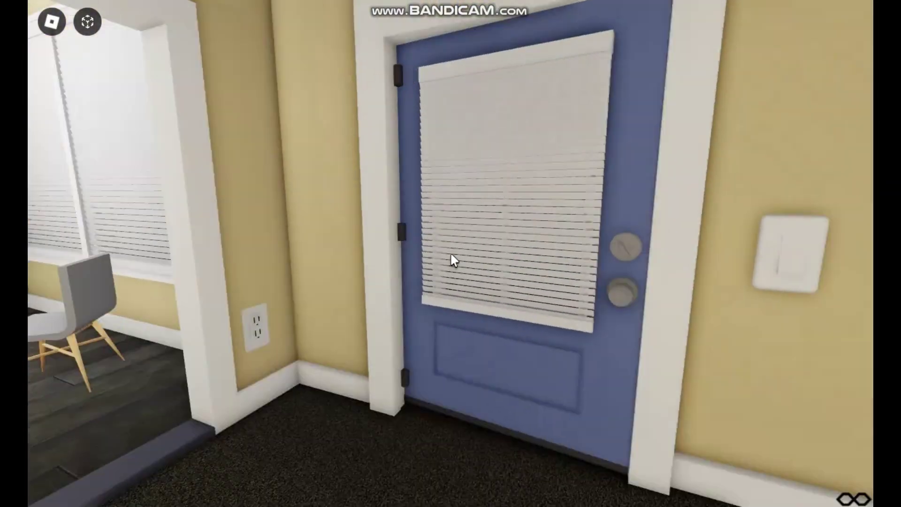
Walk past the pet bed into the hallway to the 72°F HH&B thermostat.
key("w")
key("w")
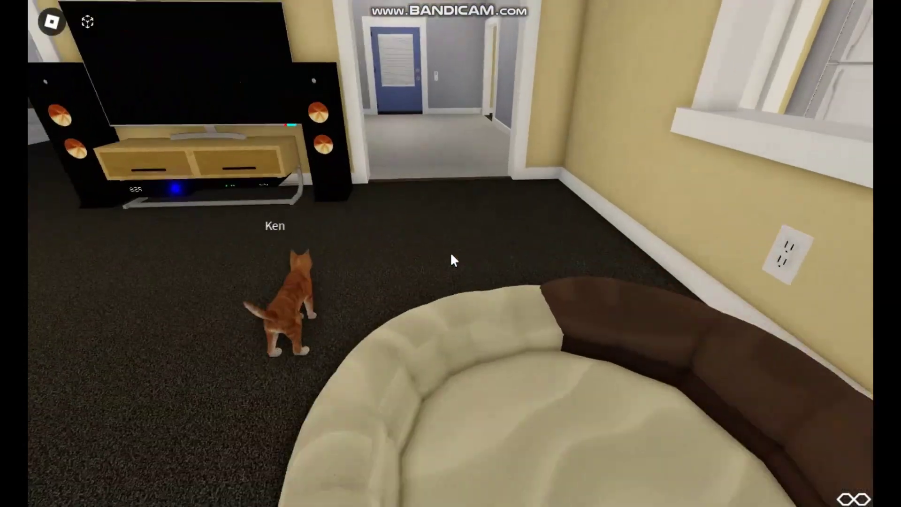
key("w")
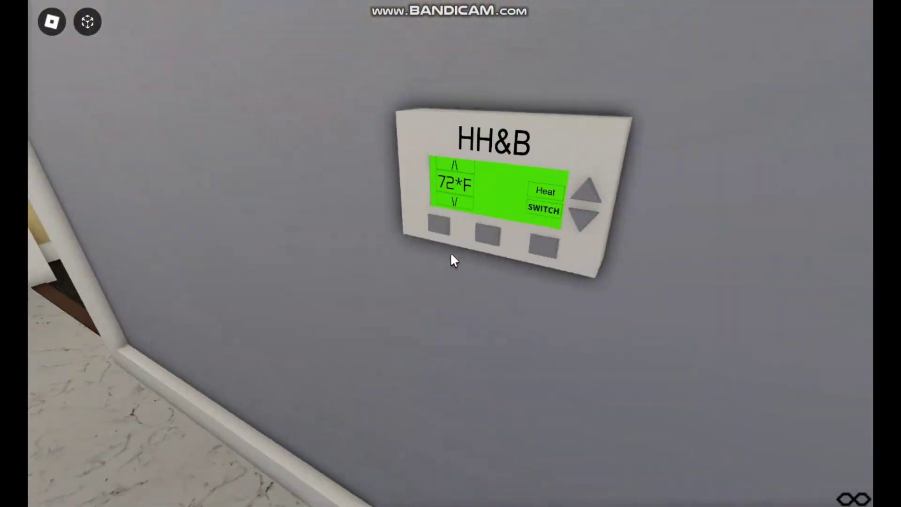
key("w")
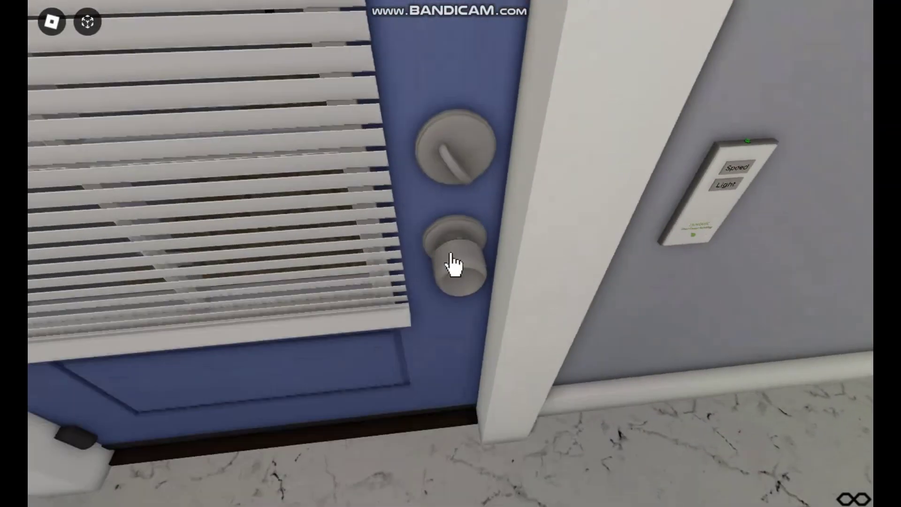
Walk out the front door toward the mailbox, looking up at the stormy sky and back down.
left_click(451, 262)
key("w")
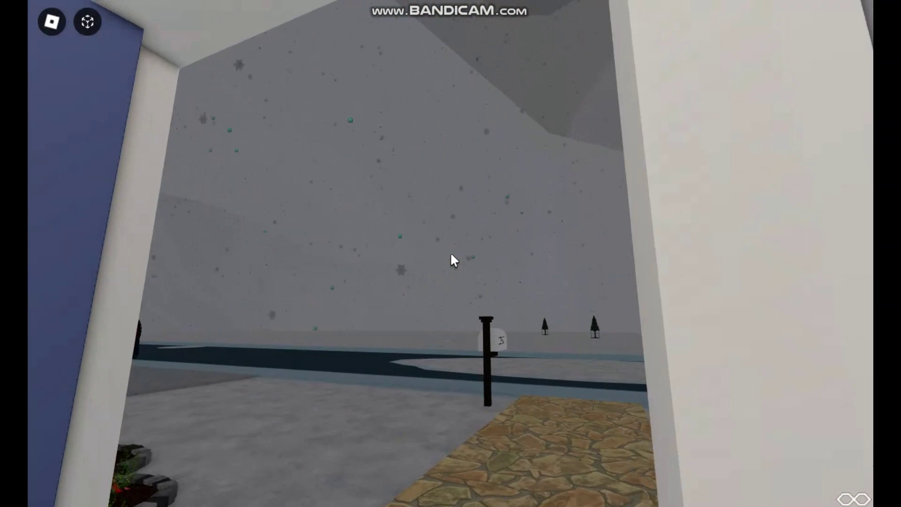
key("w")
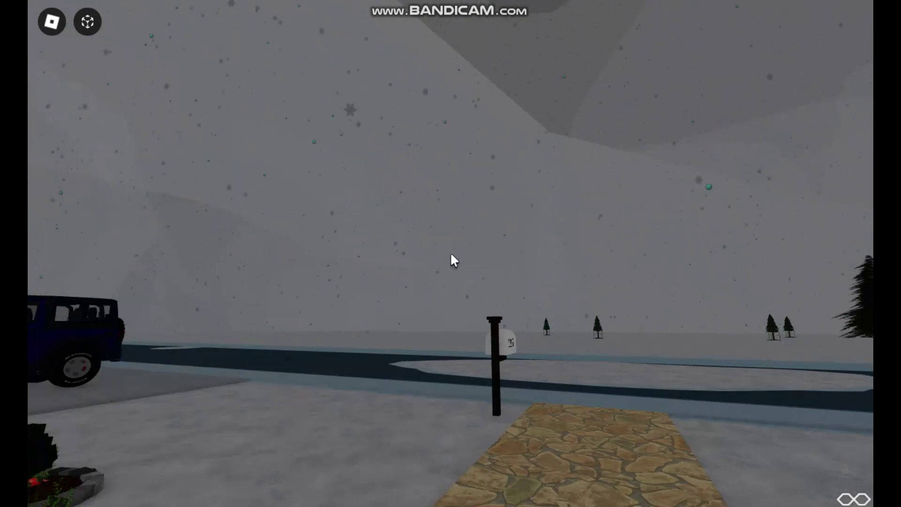
key("Page_Up")
key("Page_Up")
key("Page_Up")
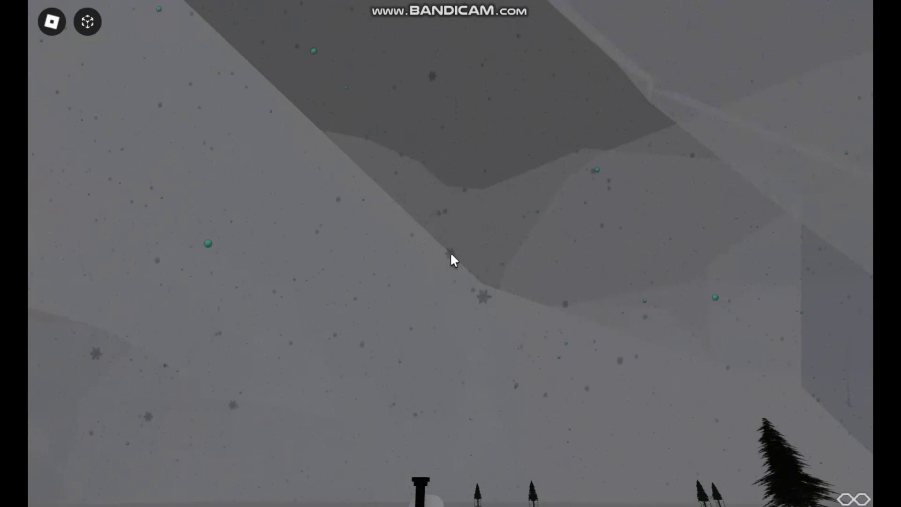
key("Page_Down")
key("Page_Down")
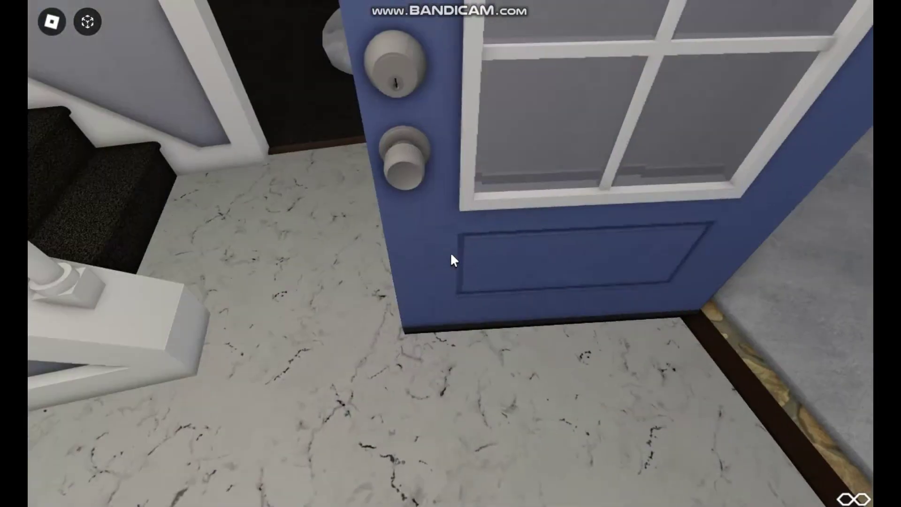
Cross the living room past the cat, open the blue door, and back away from the shed.
key("w")
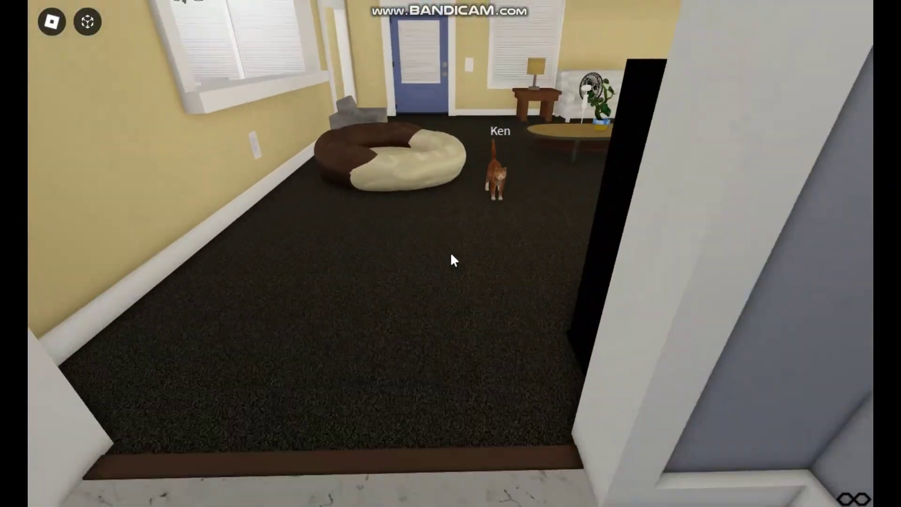
key("w")
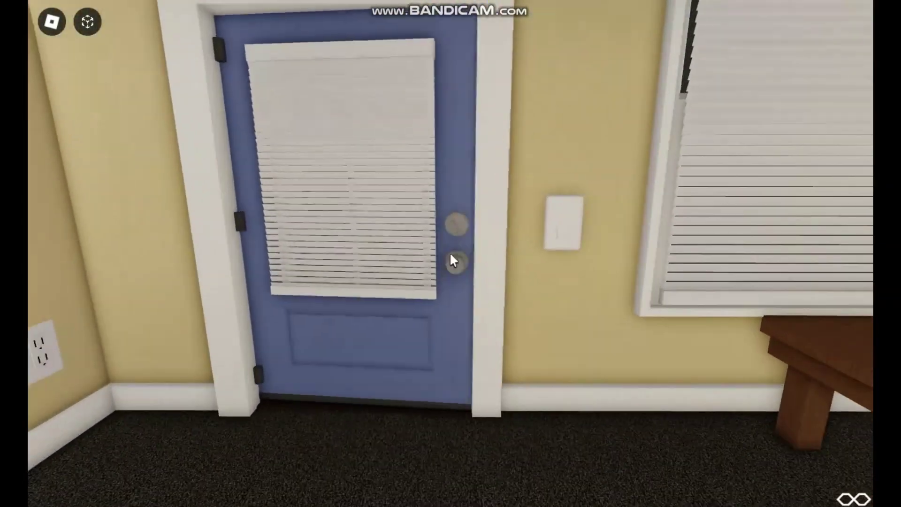
left_click(453, 261)
key("s")
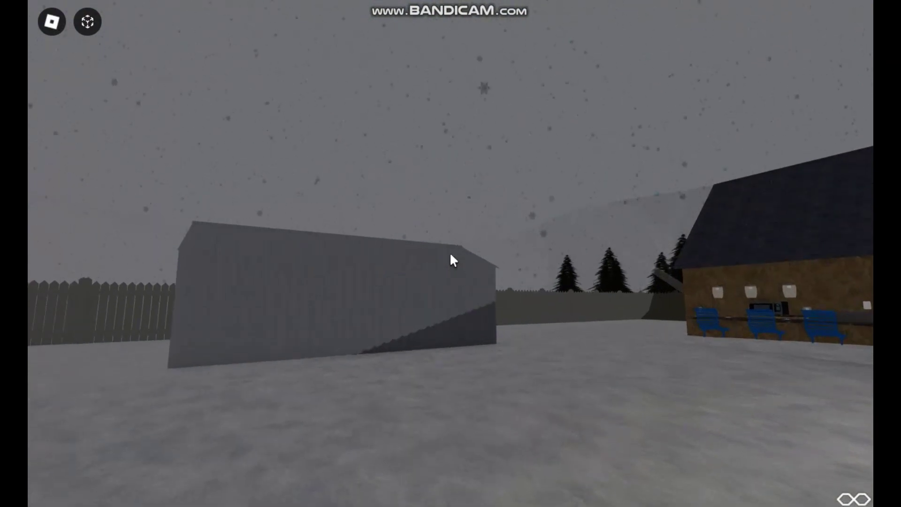
key("Left")
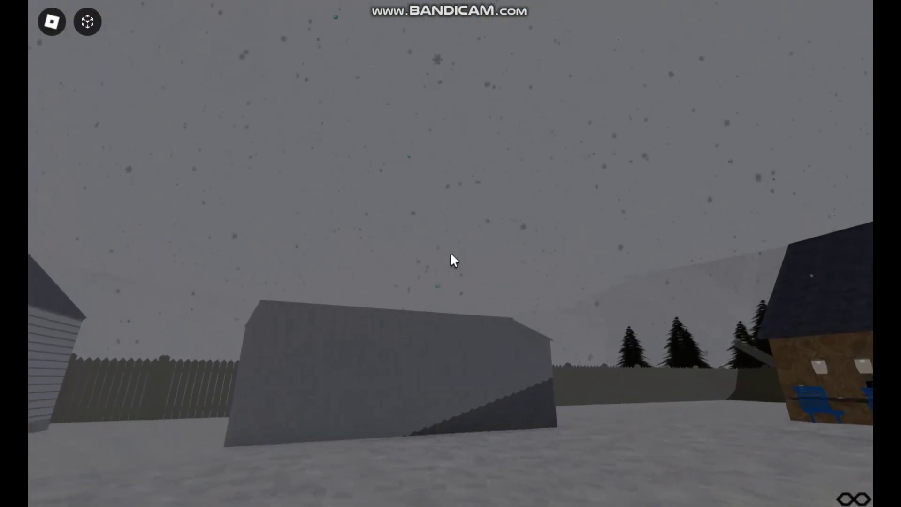
key("Left")
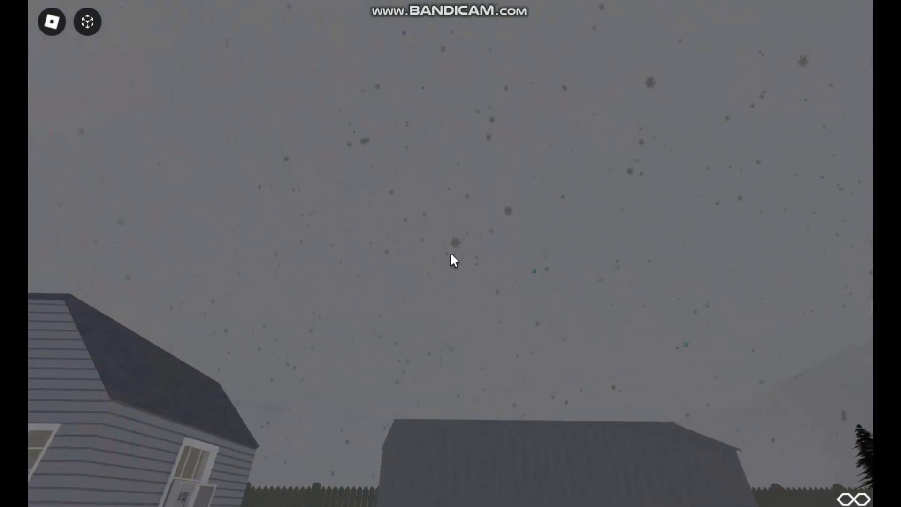
key("Left")
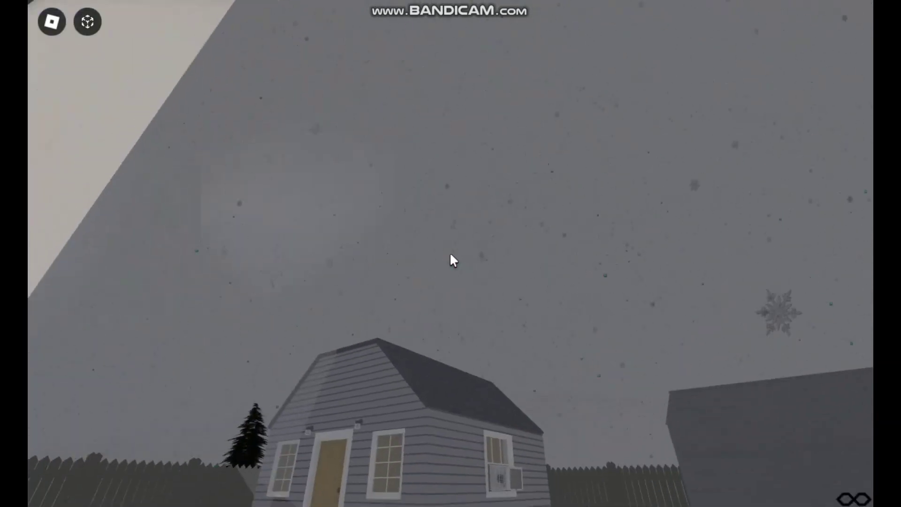
key("Page_Down")
key("Right")
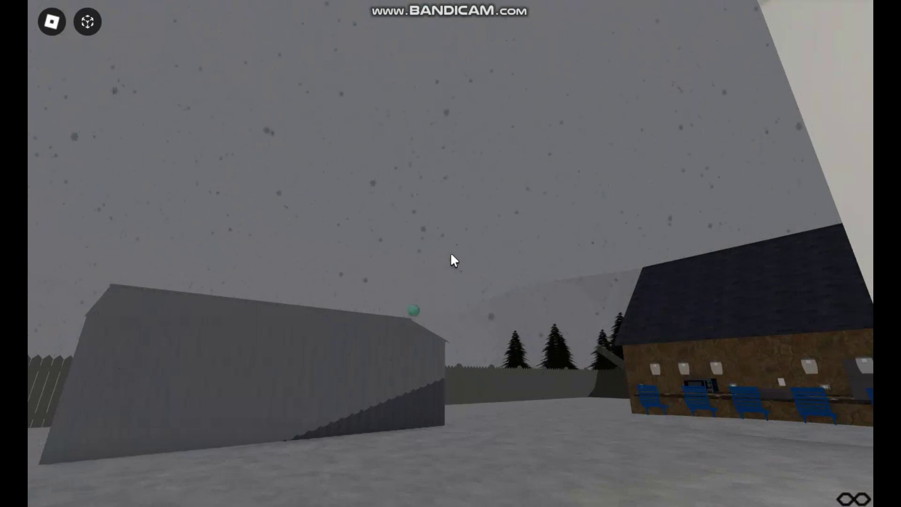
key("Left")
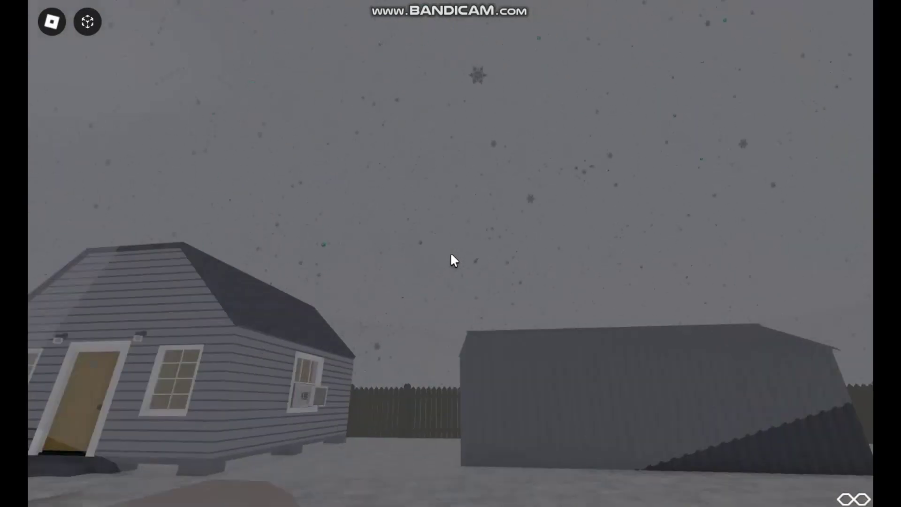
key("Right")
key("Page_Down")
key("Page_Up")
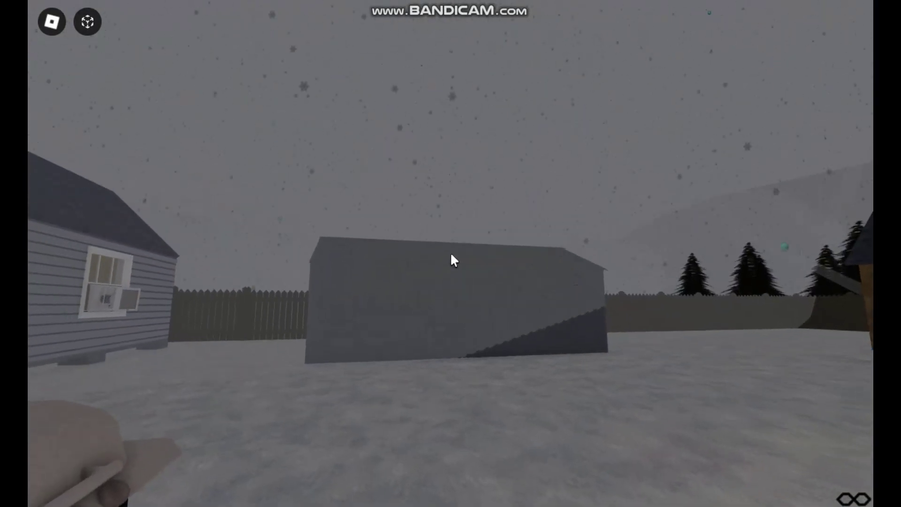
key("Left")
key("Page_Up")
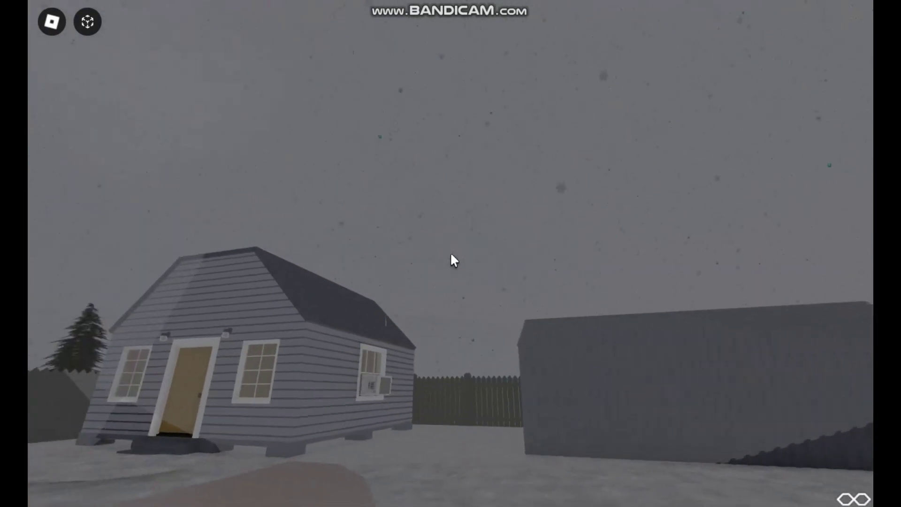
key("Right")
key("Right")
key("Right")
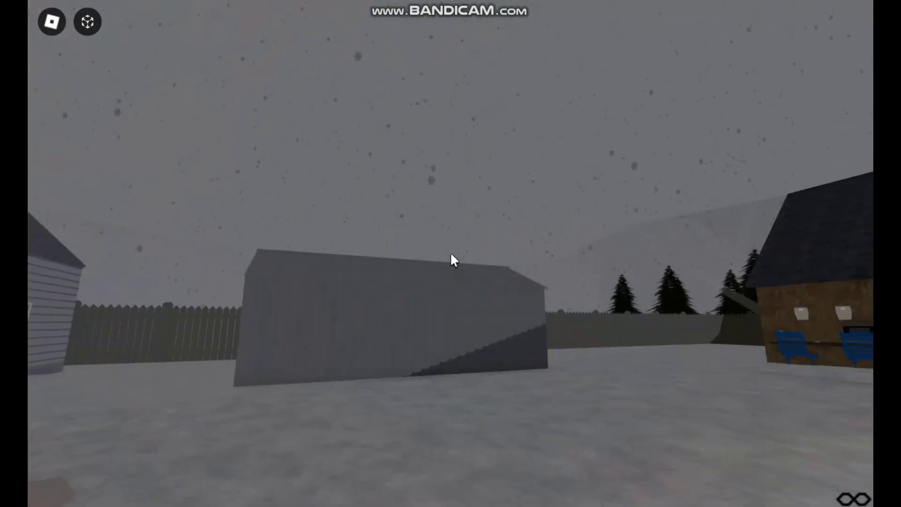
key("Page_Down")
key("Left")
key("Left")
key("Left")
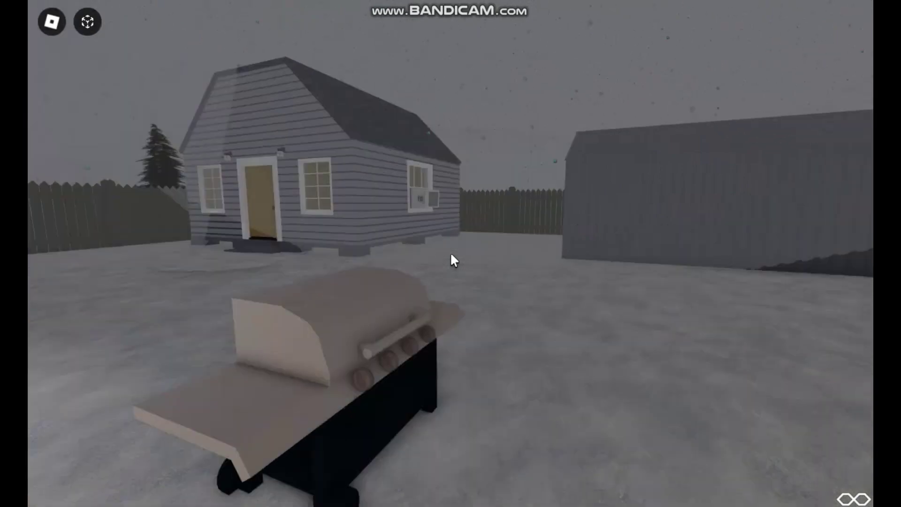
key("Left")
key("Page_Up")
key("Page_Up")
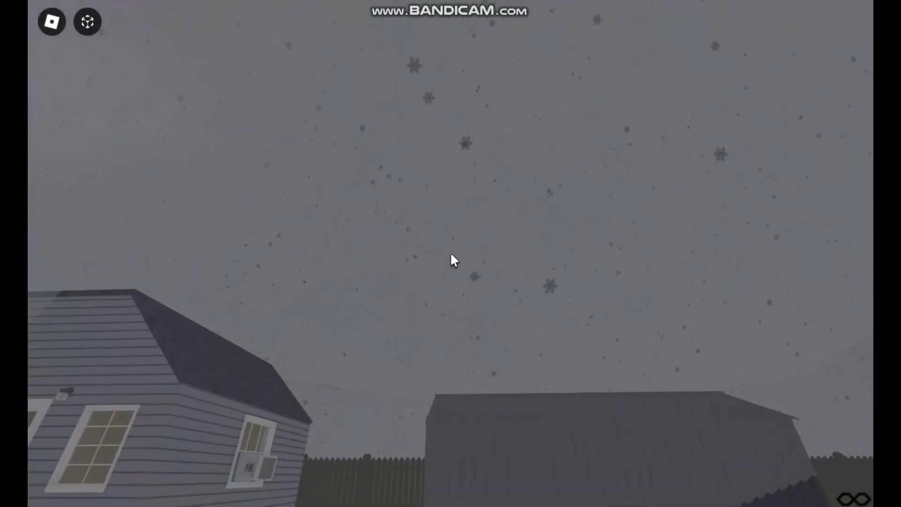
key("Page_Up")
key("Left")
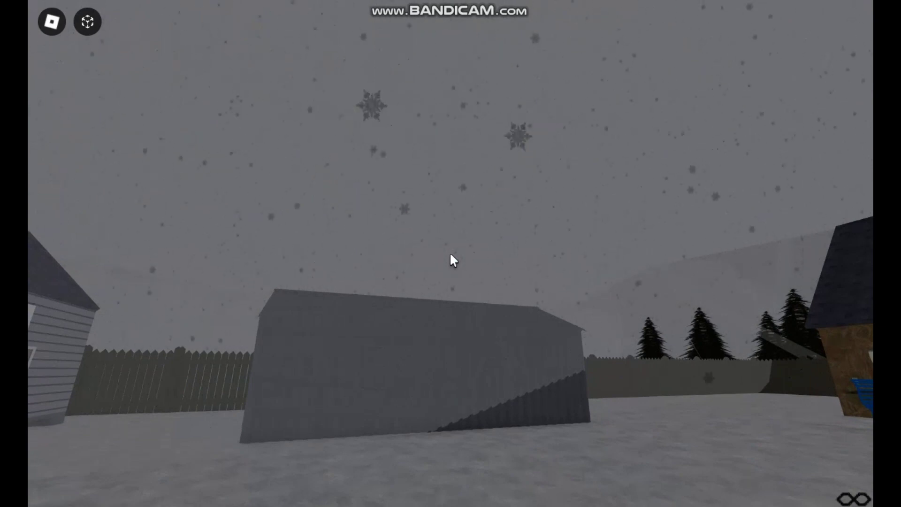
left_click_drag(452, 260, 453, 260)
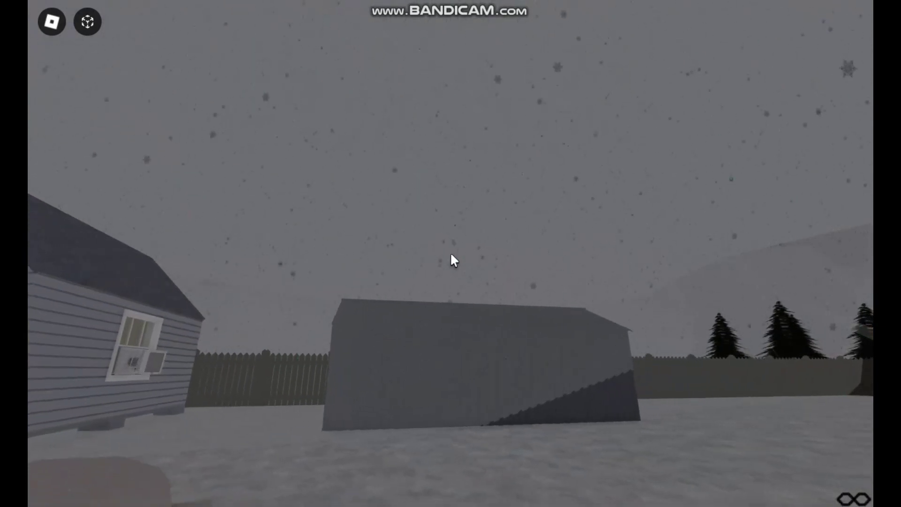